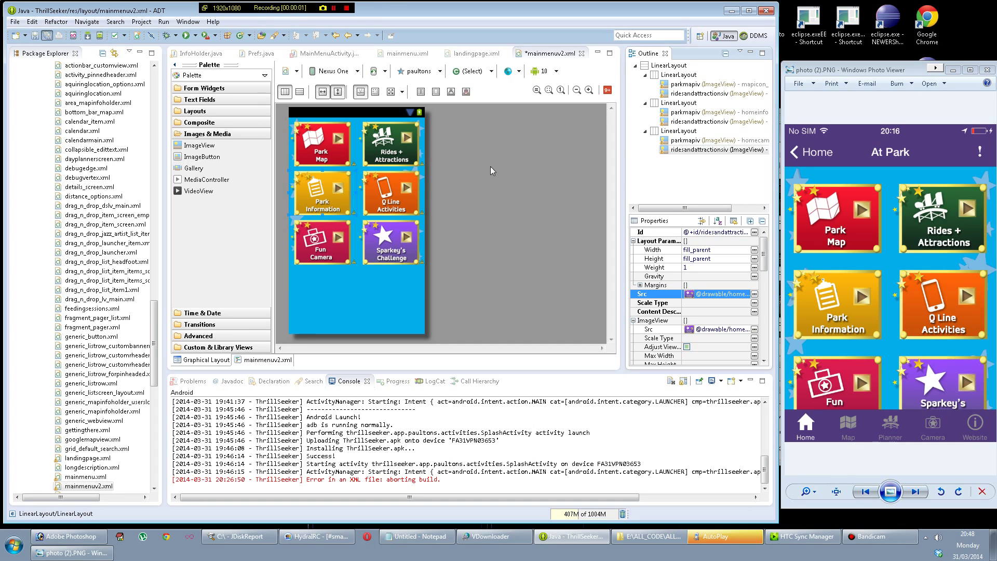
Save the mainmenuv2.xml layout file.
{"action": "key", "text": "ctrl+s"}
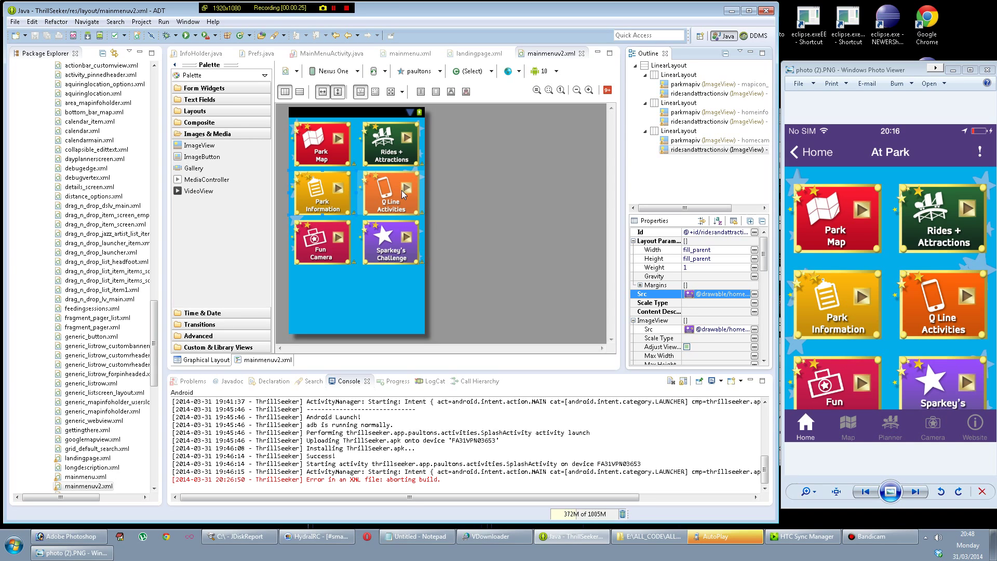
In the XML source, raise all three LinearLayout rows' paddingTop from 10dp to 20dp, then check the preview.
{"action": "double_click", "coordinate": [402, 153]}
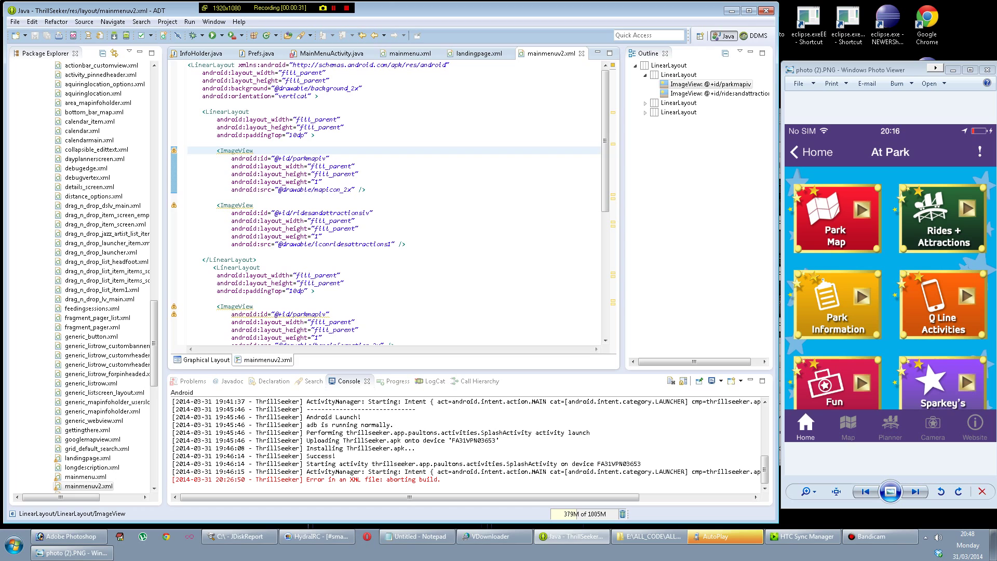
{"action": "left_click", "coordinate": [290, 134]}
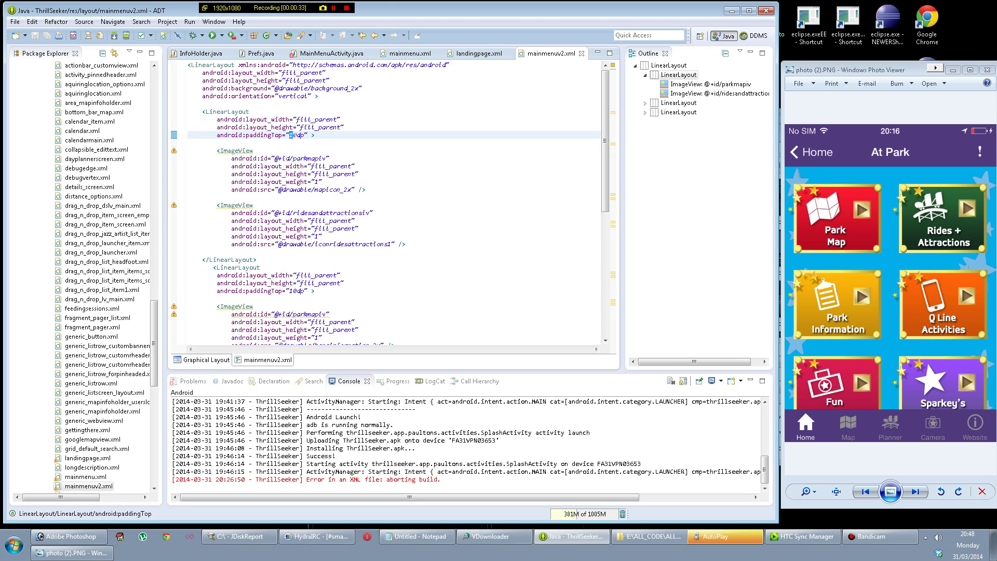
{"action": "key", "text": "Delete"}
{"action": "scroll", "coordinate": [290, 135], "scroll_direction": "down", "scroll_amount": 4}
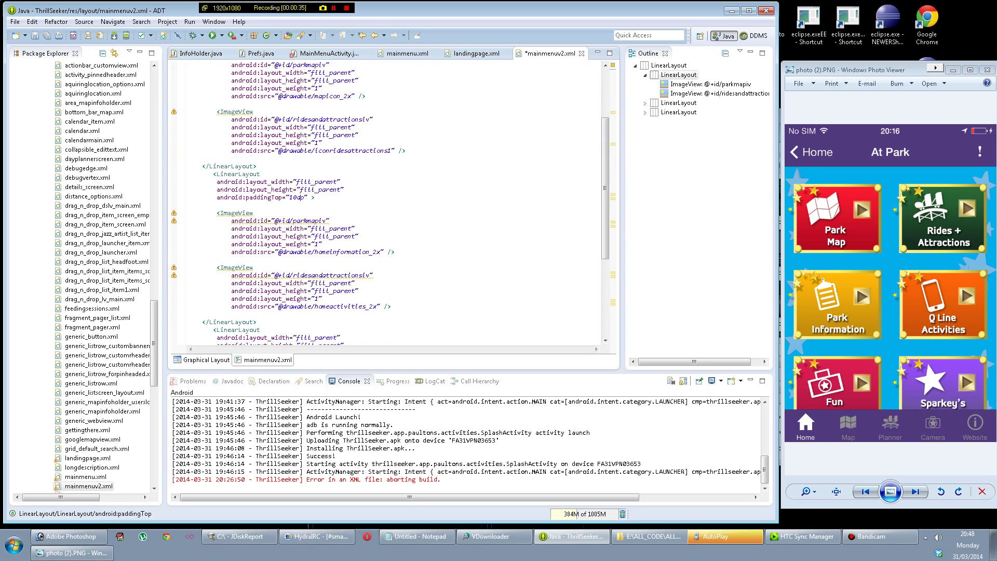
{"action": "scroll", "coordinate": [390, 202], "scroll_direction": "up", "scroll_amount": 2}
{"action": "scroll", "coordinate": [389, 202], "scroll_direction": "down", "scroll_amount": 1}
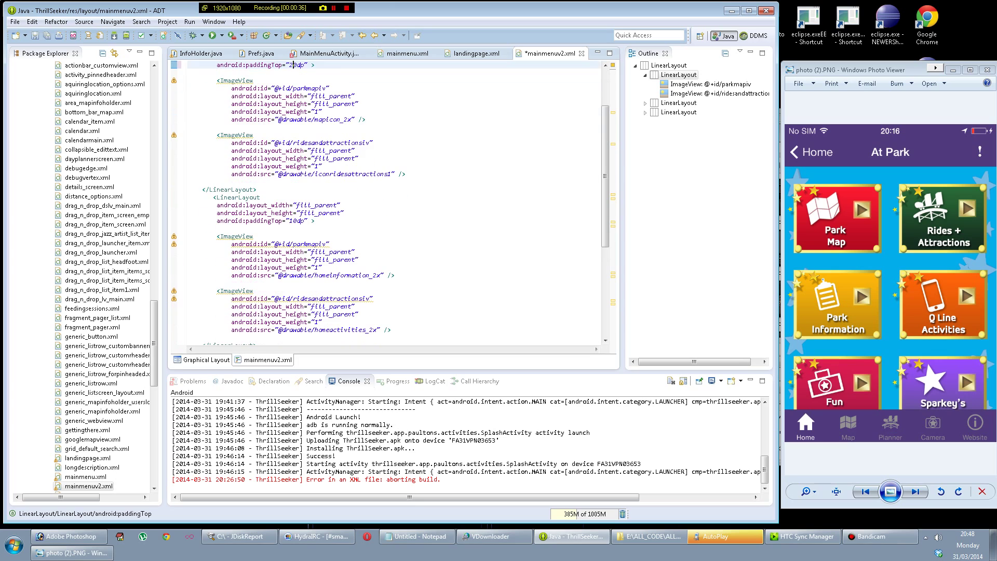
{"action": "left_click", "coordinate": [292, 220]}
{"action": "key", "text": "BackSpace"}
{"action": "type", "text": "2"}
{"action": "scroll", "coordinate": [292, 221], "scroll_direction": "down", "scroll_amount": 5}
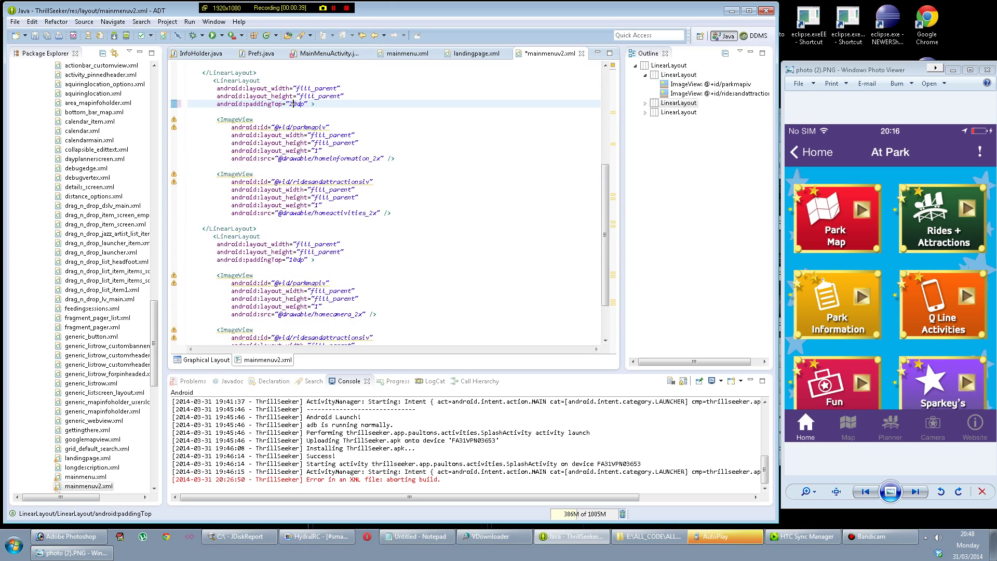
{"action": "scroll", "coordinate": [292, 221], "scroll_direction": "down", "scroll_amount": 1}
{"action": "left_click", "coordinate": [294, 236]}
{"action": "key", "text": "BackSpace"}
{"action": "type", "text": "2"}
{"action": "scroll", "coordinate": [390, 203], "scroll_direction": "down", "scroll_amount": 2}
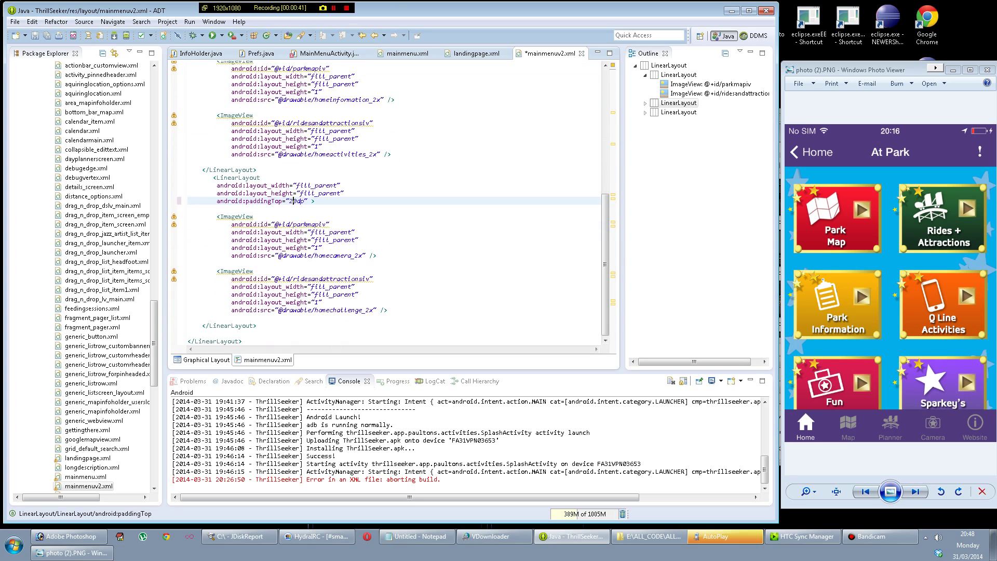
{"action": "left_click", "coordinate": [219, 361]}
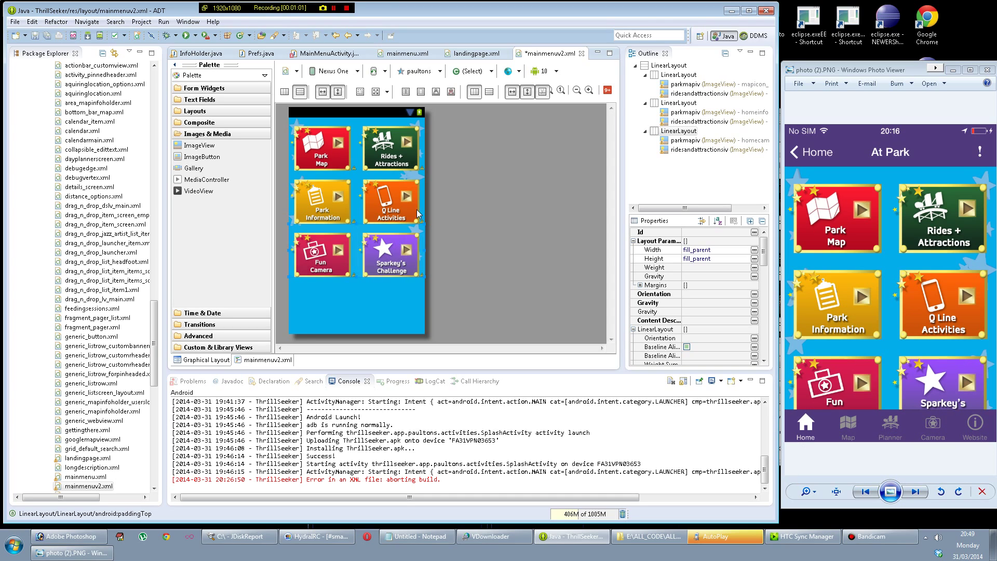
{"action": "left_click", "coordinate": [684, 132]}
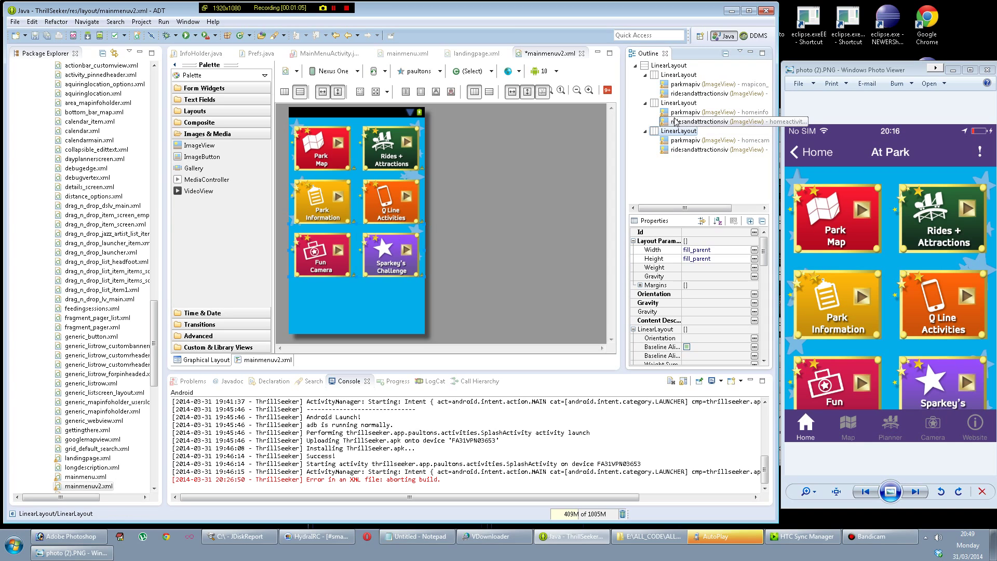
{"action": "left_click", "coordinate": [679, 105]}
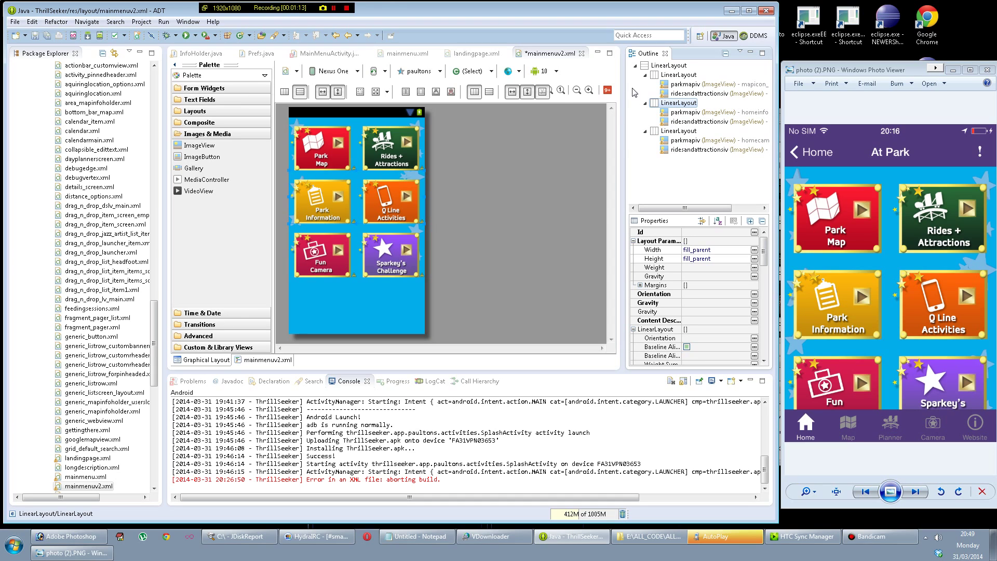
{"action": "left_click", "coordinate": [588, 92]}
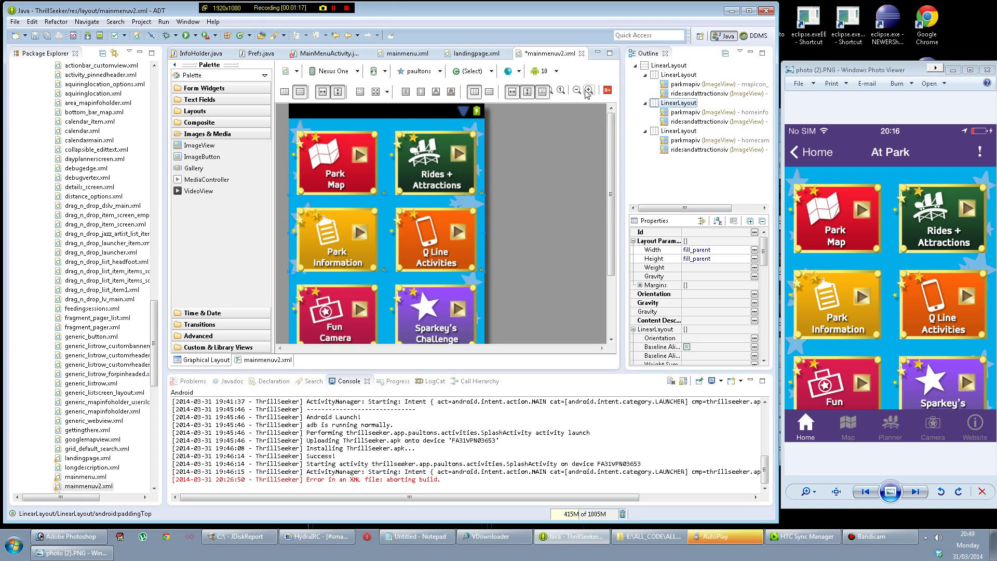
{"action": "left_click", "coordinate": [578, 92]}
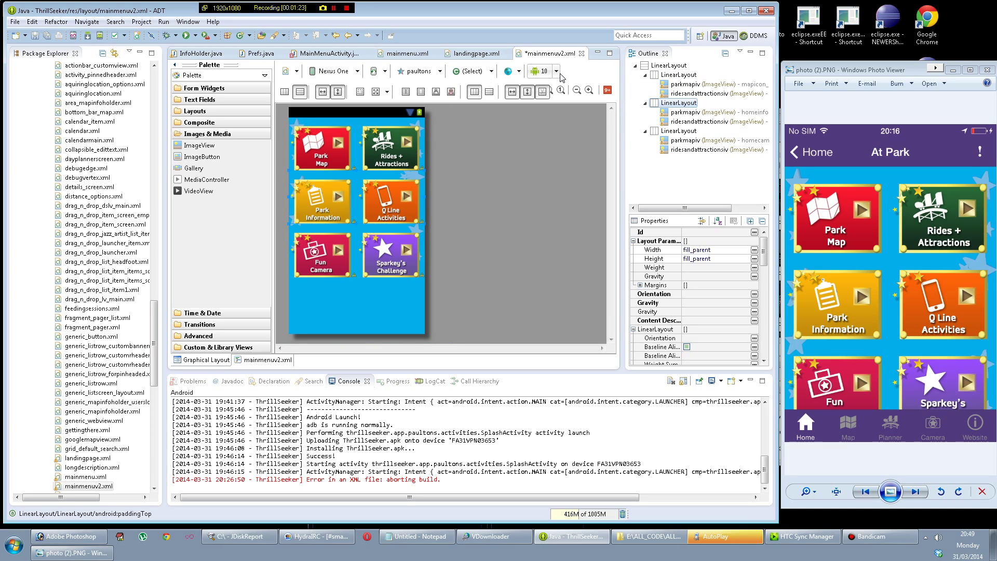
{"action": "left_click", "coordinate": [543, 71]}
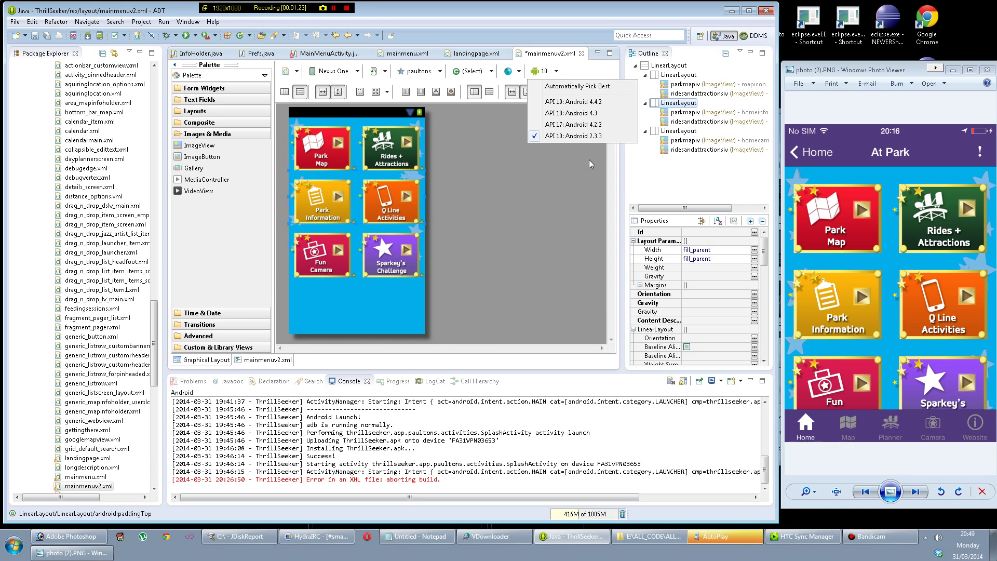
{"action": "left_click", "coordinate": [575, 125]}
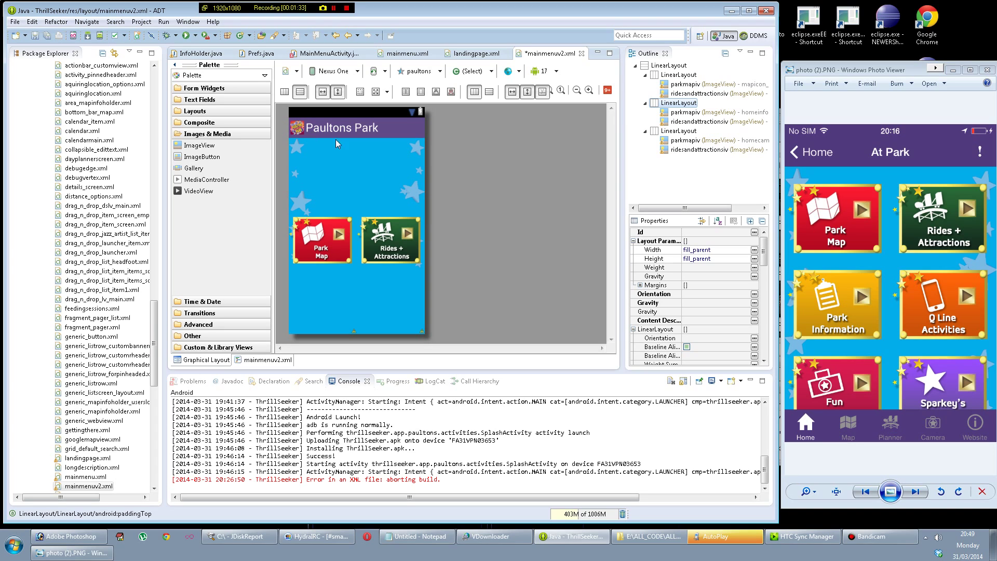
{"action": "left_click", "coordinate": [668, 65]}
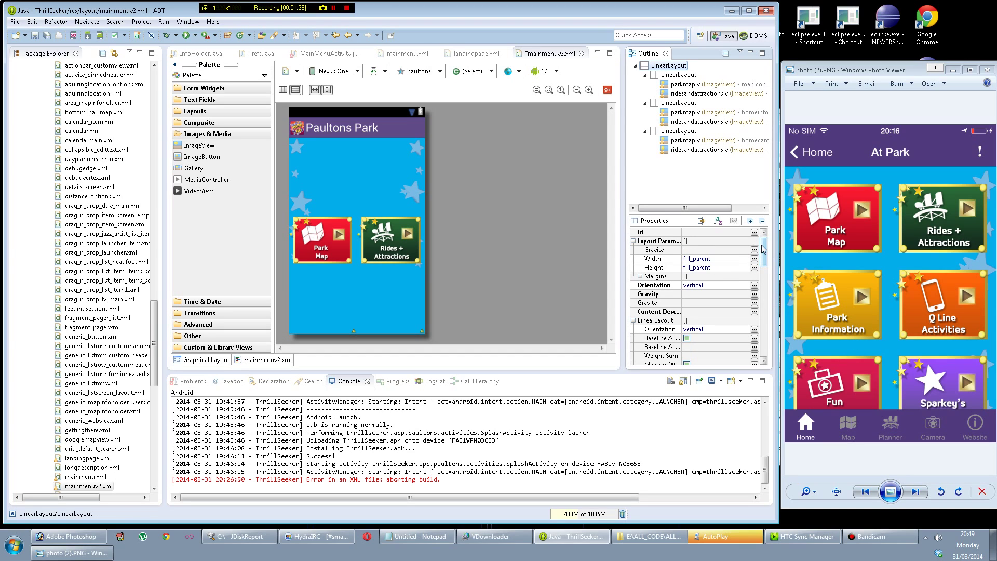
{"action": "left_click", "coordinate": [665, 75]}
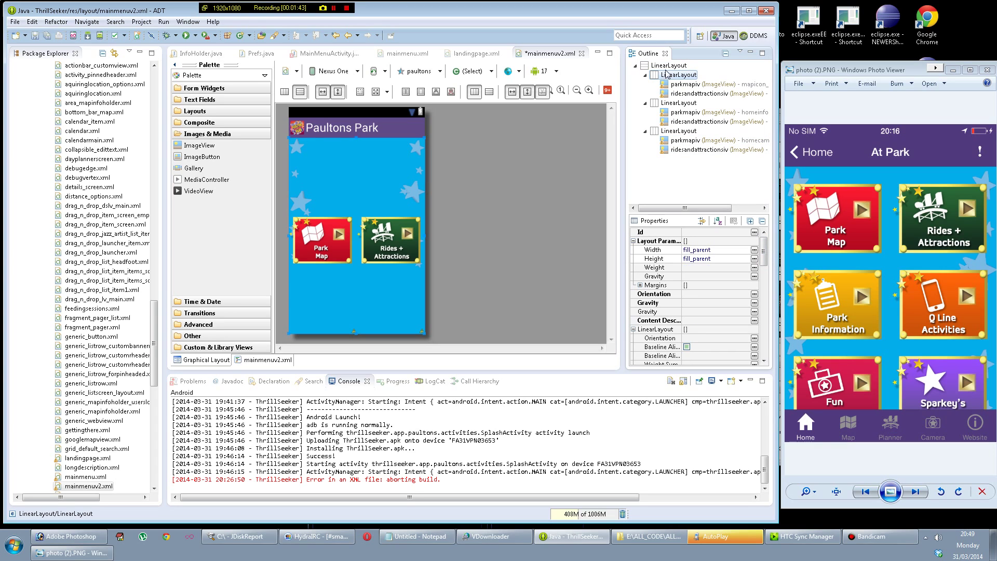
{"action": "left_click", "coordinate": [662, 65]}
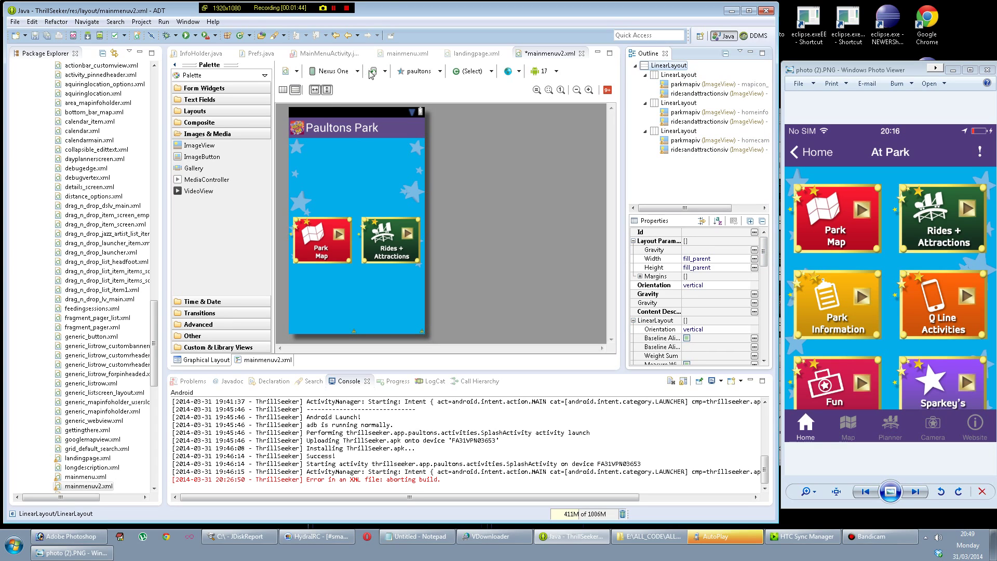
{"action": "left_click", "coordinate": [554, 76]}
{"action": "left_click", "coordinate": [576, 136]}
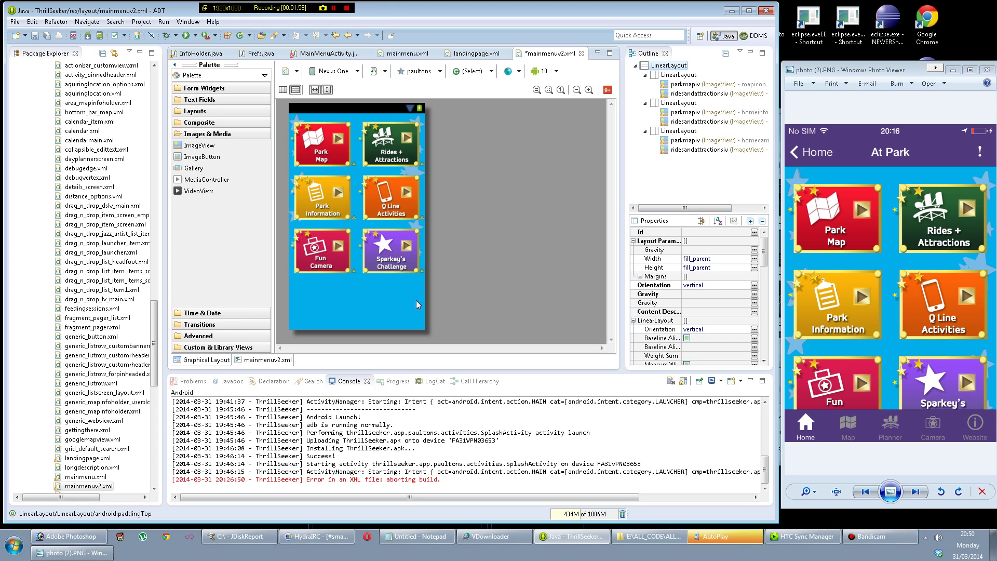
{"action": "left_click", "coordinate": [316, 147]}
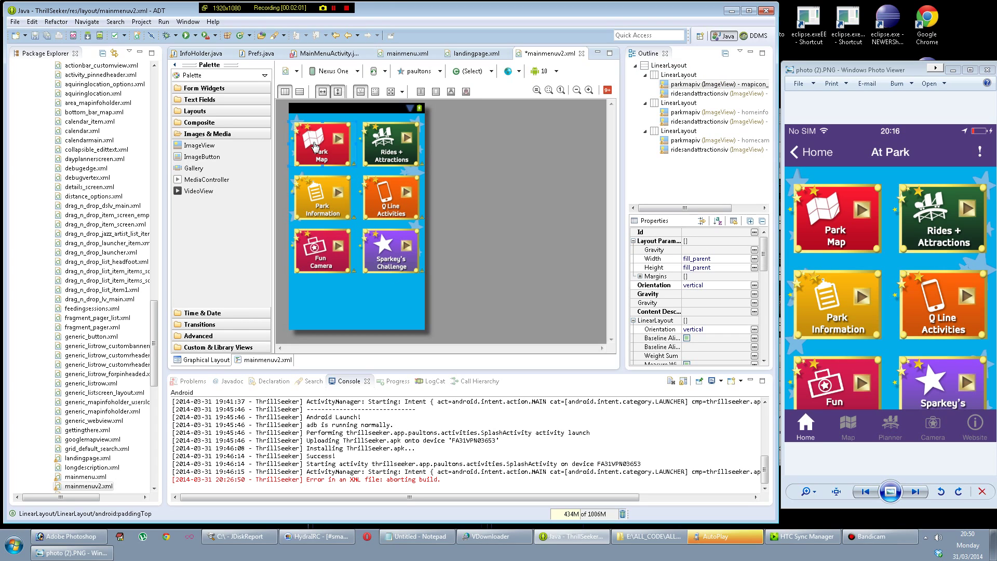
{"action": "left_click", "coordinate": [390, 148]}
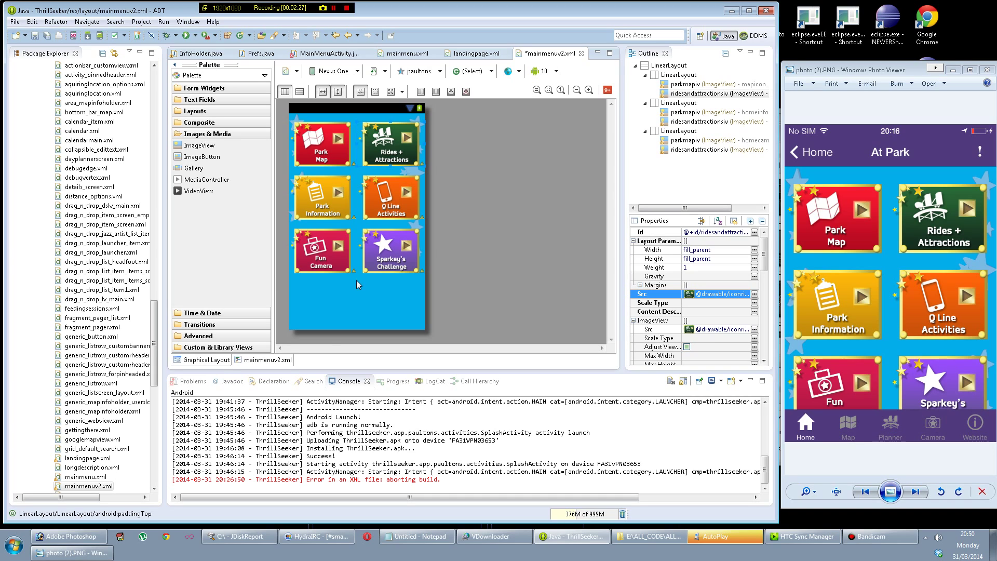
{"action": "left_click", "coordinate": [325, 202]}
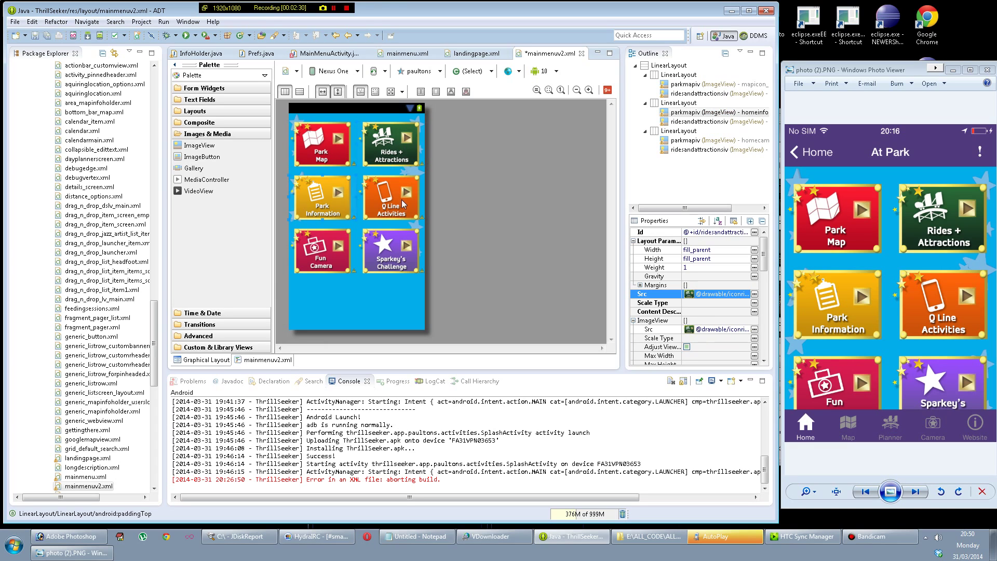
{"action": "left_click", "coordinate": [342, 253]}
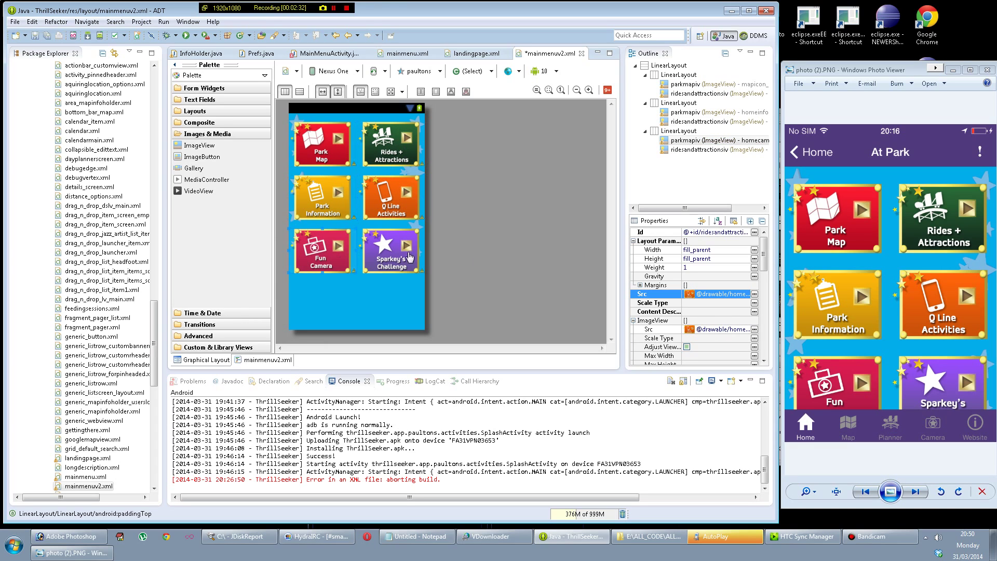
{"action": "left_click", "coordinate": [407, 245]}
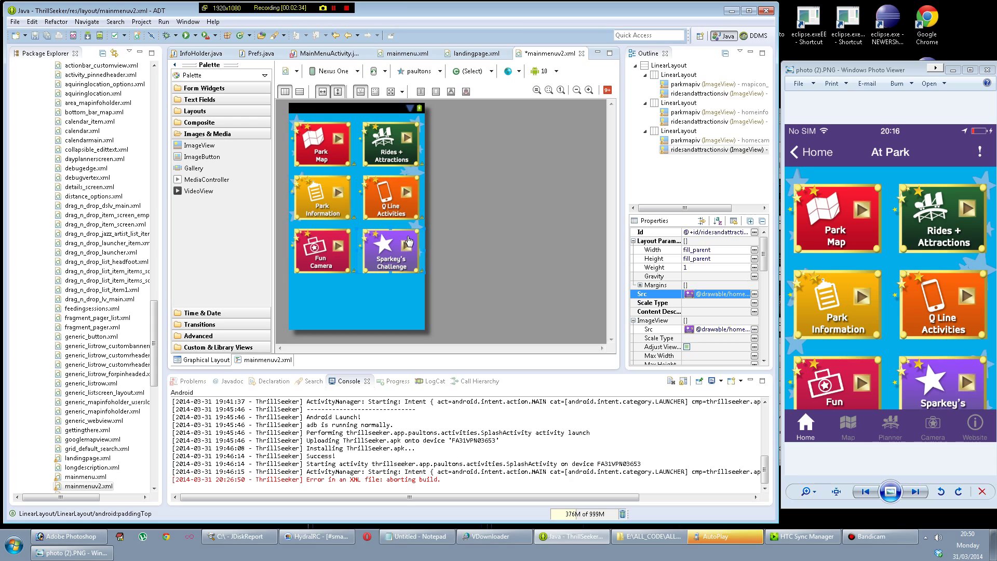